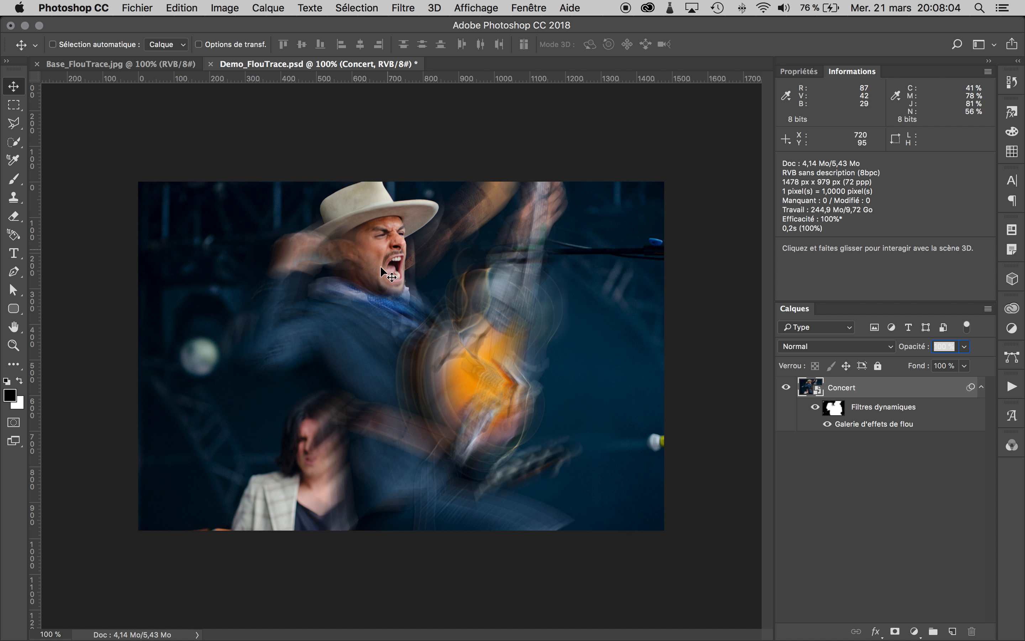
Step: Close Demo_FlouTrace.psd and save its changes
left_click(211, 64)
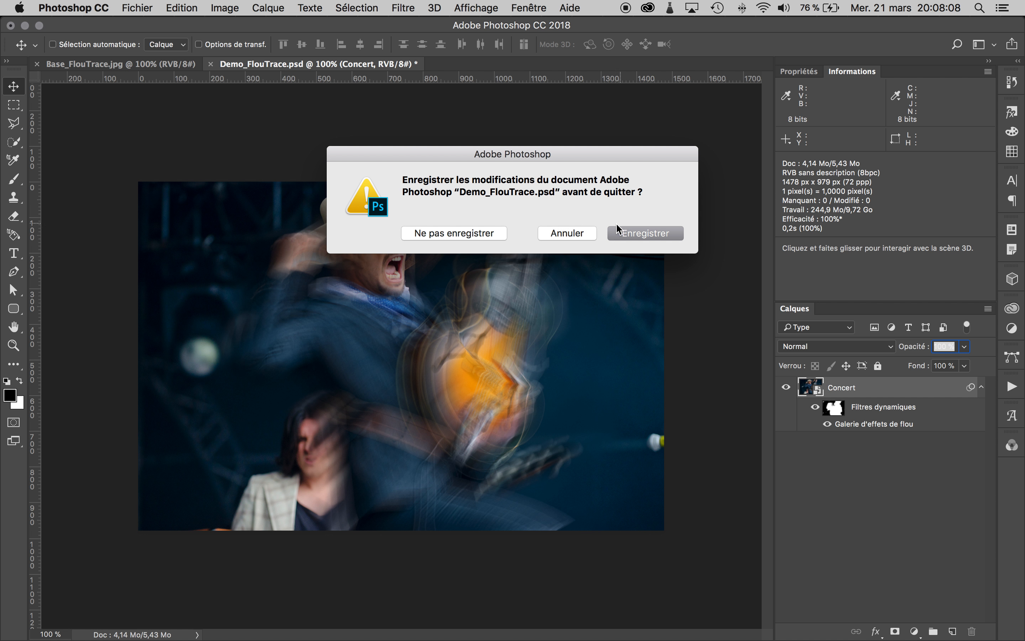
left_click(652, 234)
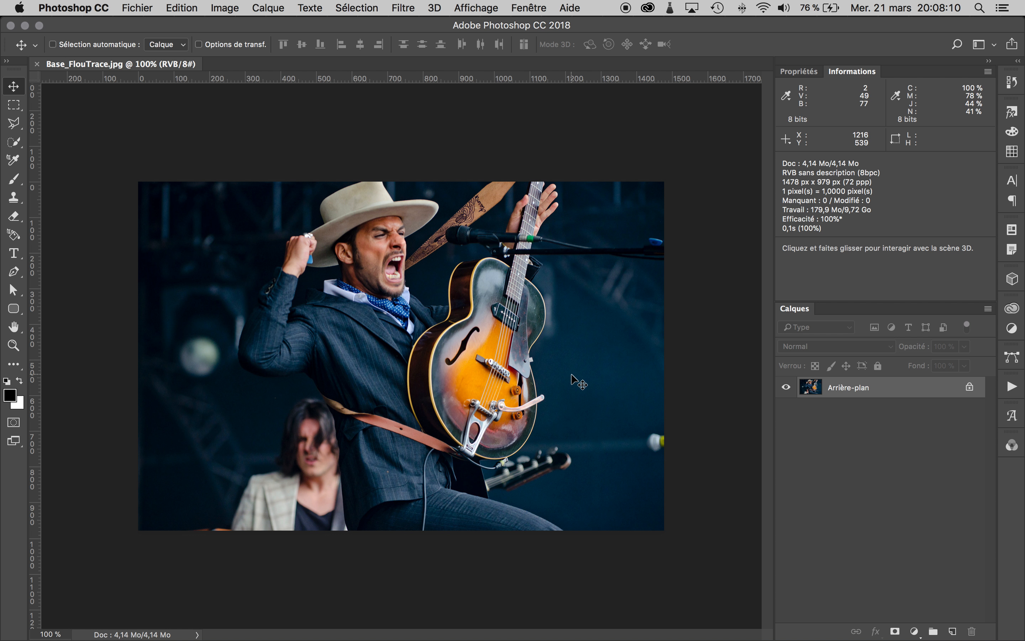
Step: Convert the Arrière-plan layer of Base_FlouTrace.jpg to a smart object and rename it "scène"
right_click(853, 393)
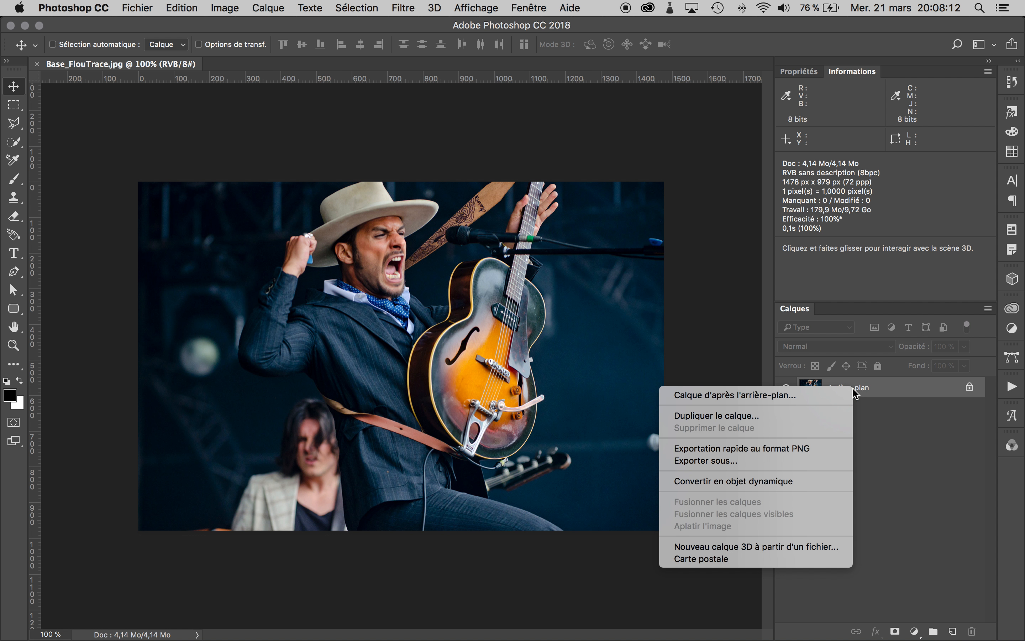
left_click(814, 481)
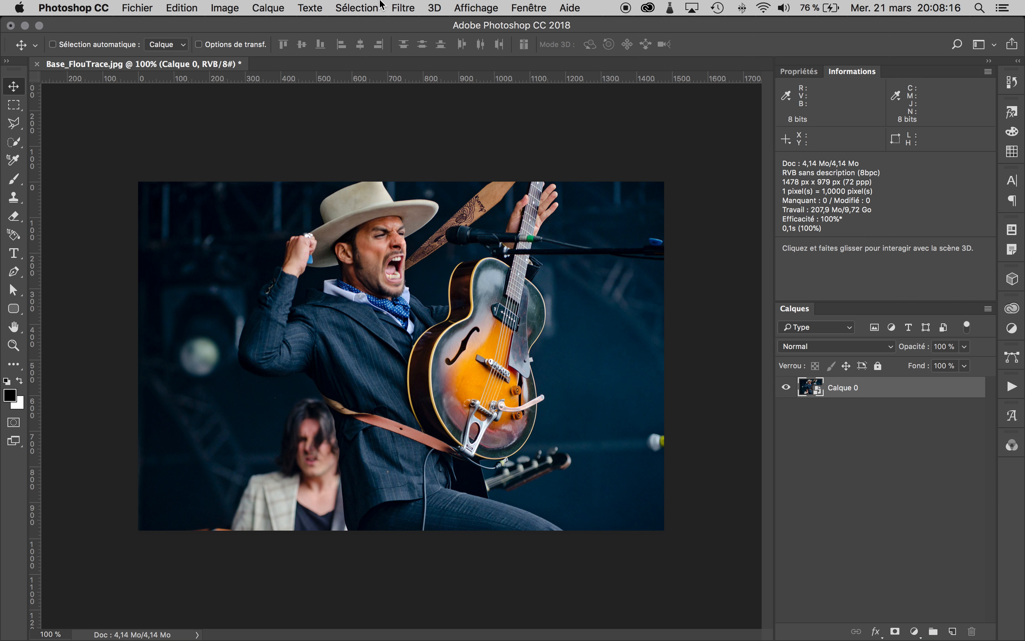
double_click(841, 387)
type("scène")
key("Return")
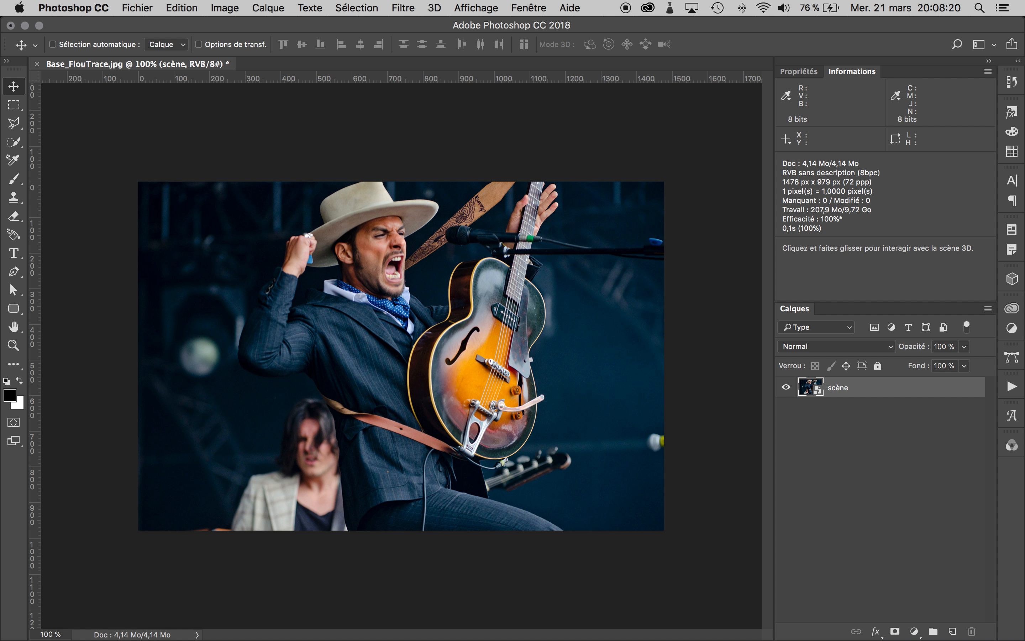
Step: Start a Path Blur (Flou de tracé) on the scène layer and extend the path's start point to the singer's raised elbow
left_click(399, 6)
mouse_move(503, 237)
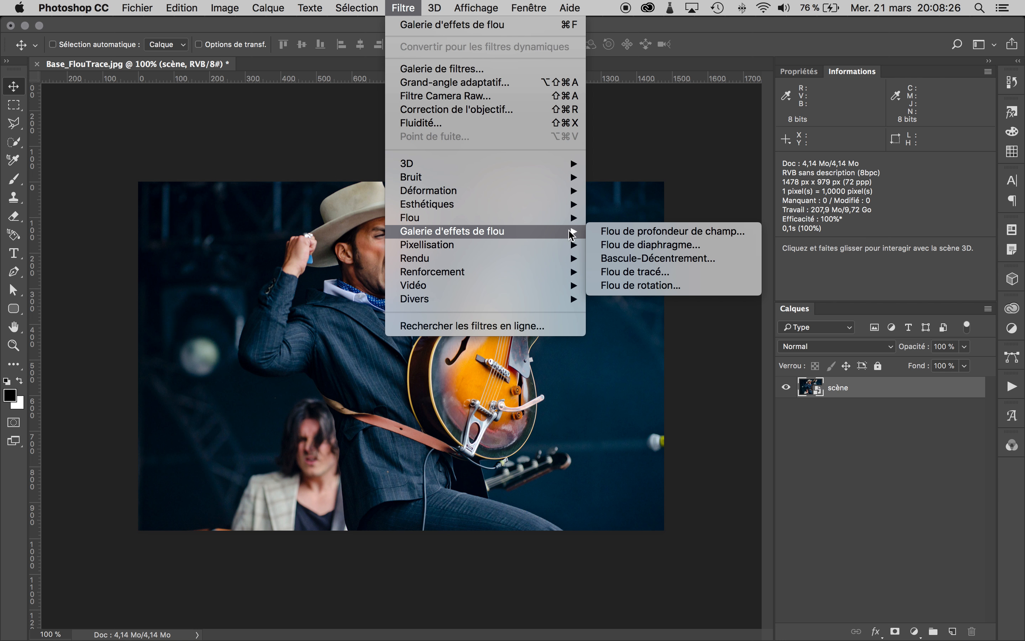
left_click(688, 272)
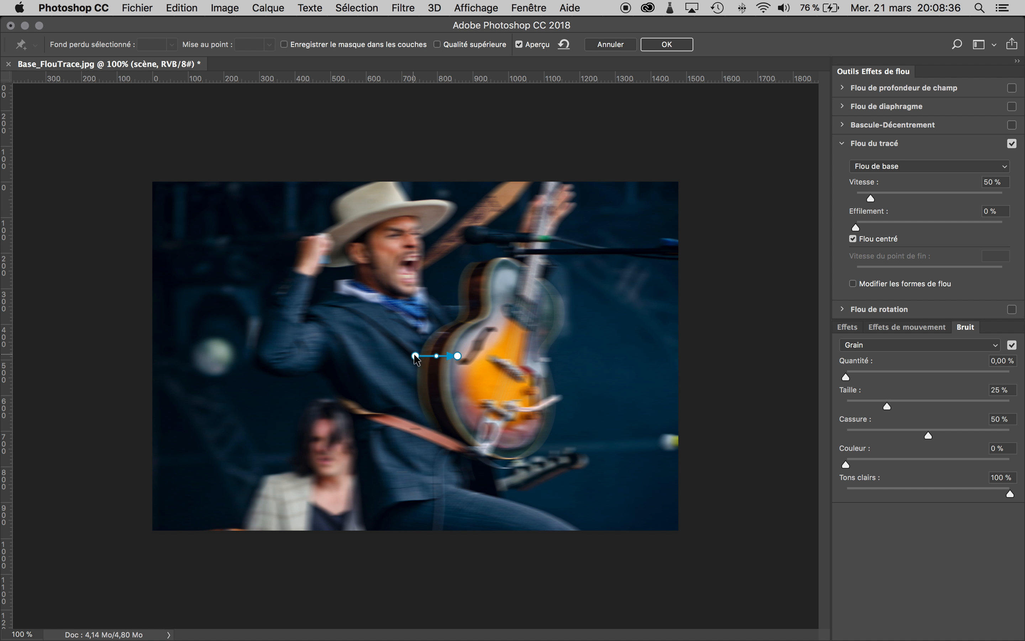
left_click_drag(416, 357, 309, 358)
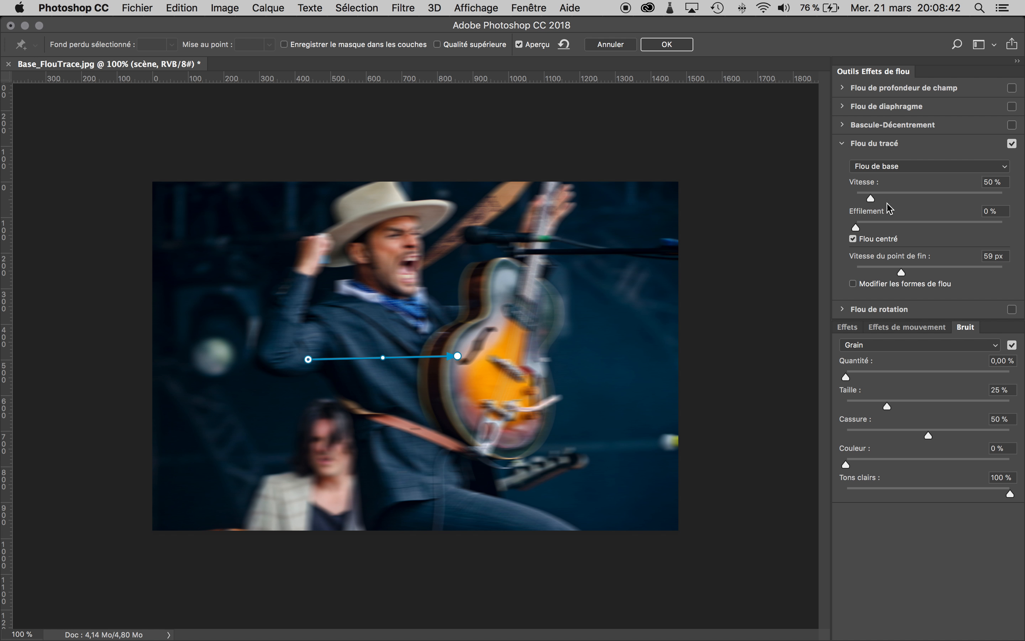
Step: Set the path blur's speed to 200 %, its taper to 2 % and the end point speed to 154 px
left_click_drag(871, 200, 915, 198)
mouse_move(857, 229)
left_mouse_down()
mouse_move(1014, 229)
mouse_move(862, 230)
left_mouse_up()
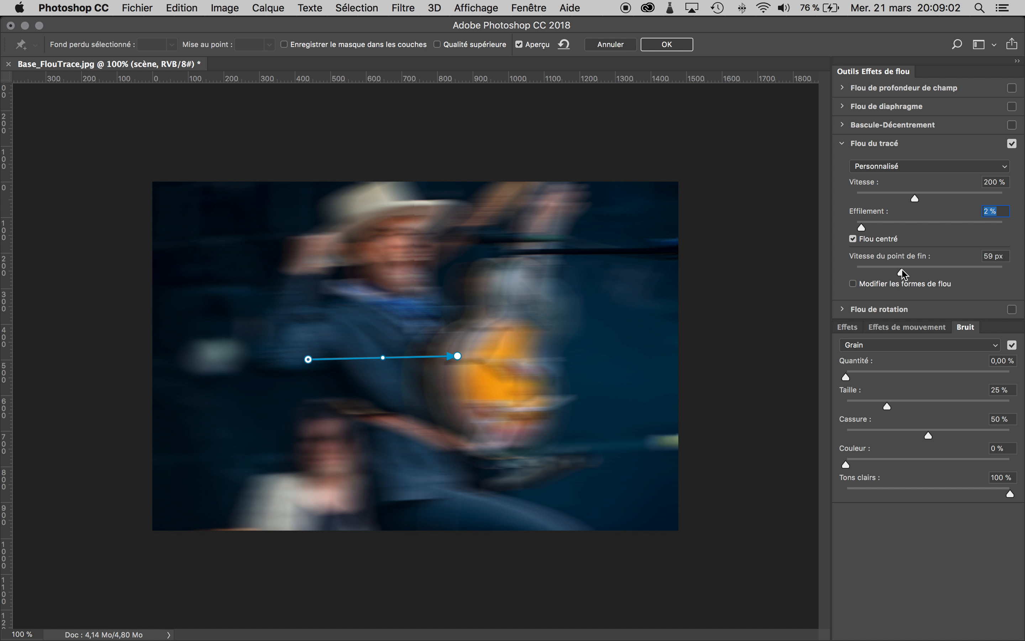
mouse_move(904, 273)
left_mouse_down()
mouse_move(998, 274)
mouse_move(883, 274)
mouse_move(944, 276)
mouse_move(901, 273)
mouse_move(917, 274)
left_mouse_up()
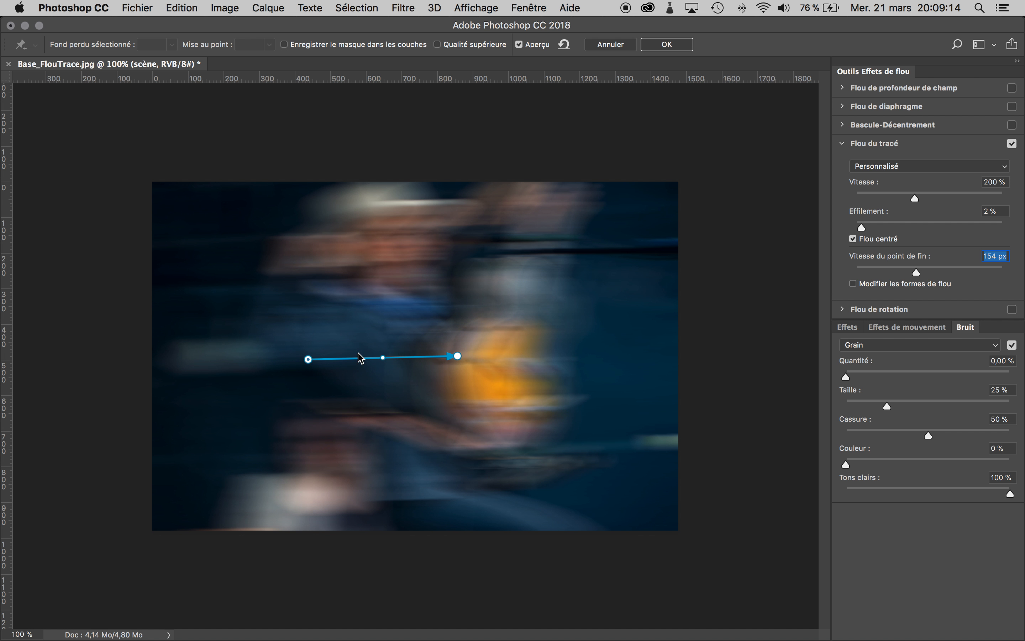
Step: Enable blur shape editing, aim the end point's arrow down over the guitar and the start point's arrow steeply upward
left_click(853, 284)
left_click_drag(480, 359, 508, 379)
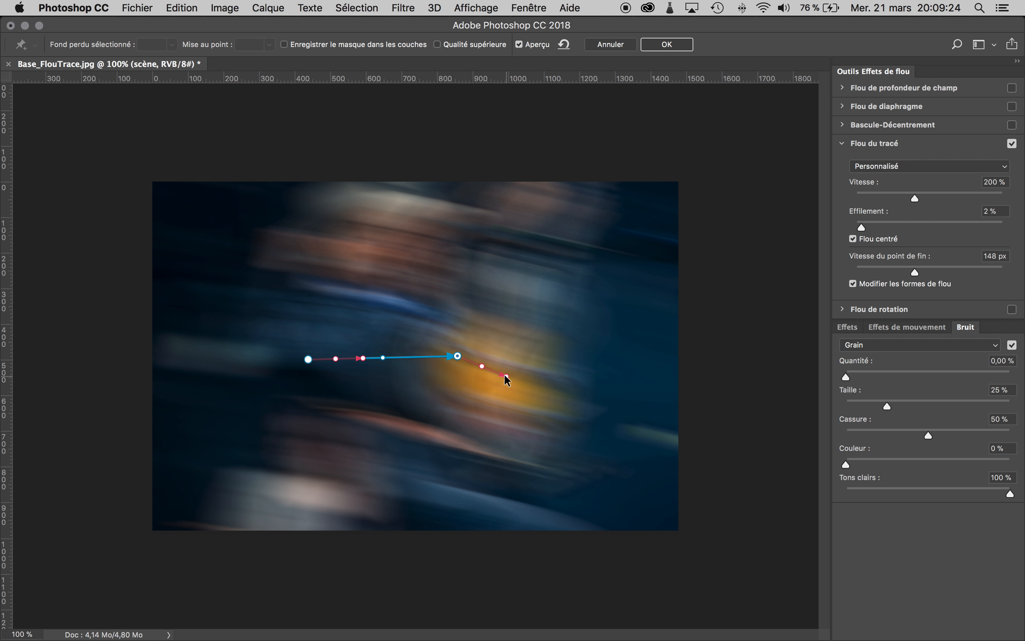
mouse_move(363, 360)
left_mouse_down()
mouse_move(335, 373)
mouse_move(280, 369)
mouse_move(294, 344)
mouse_move(270, 390)
mouse_move(325, 387)
mouse_move(338, 350)
mouse_move(436, 314)
mouse_move(335, 312)
left_mouse_up()
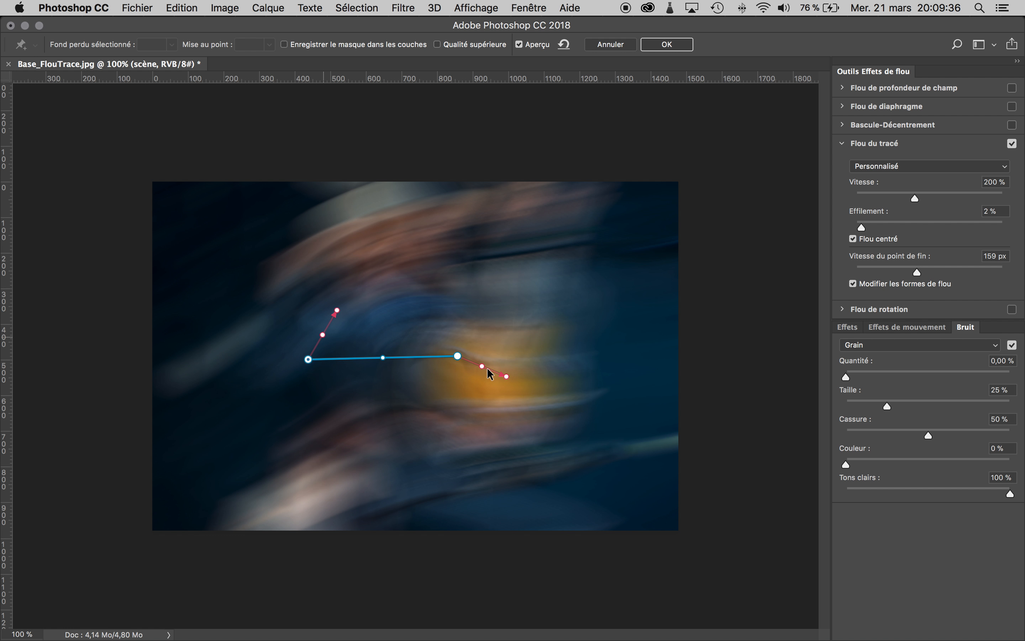
Step: Bend the blur path upward into an arch and curve the blur shape arrows at both of its ends
mouse_move(384, 357)
left_mouse_down()
mouse_move(372, 384)
mouse_move(379, 413)
mouse_move(382, 316)
left_mouse_up()
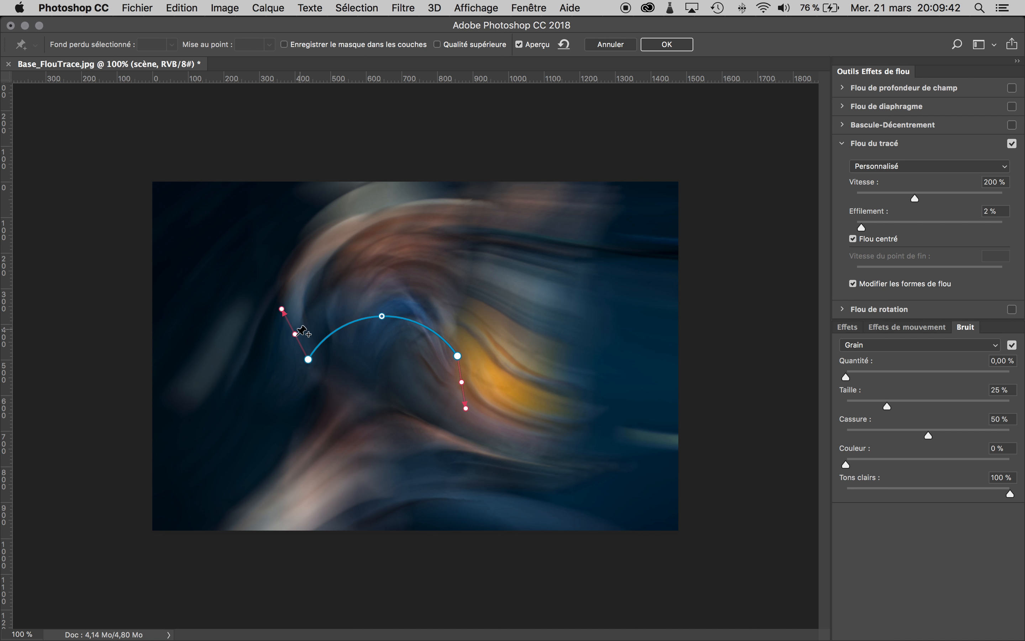
left_click_drag(297, 334, 322, 296)
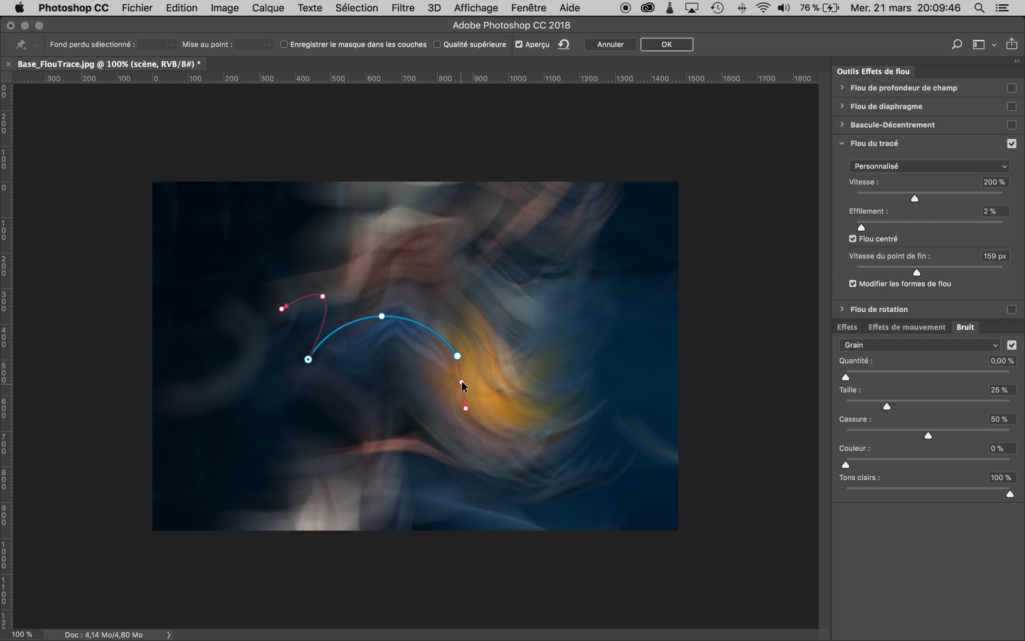
left_click_drag(462, 382, 491, 324)
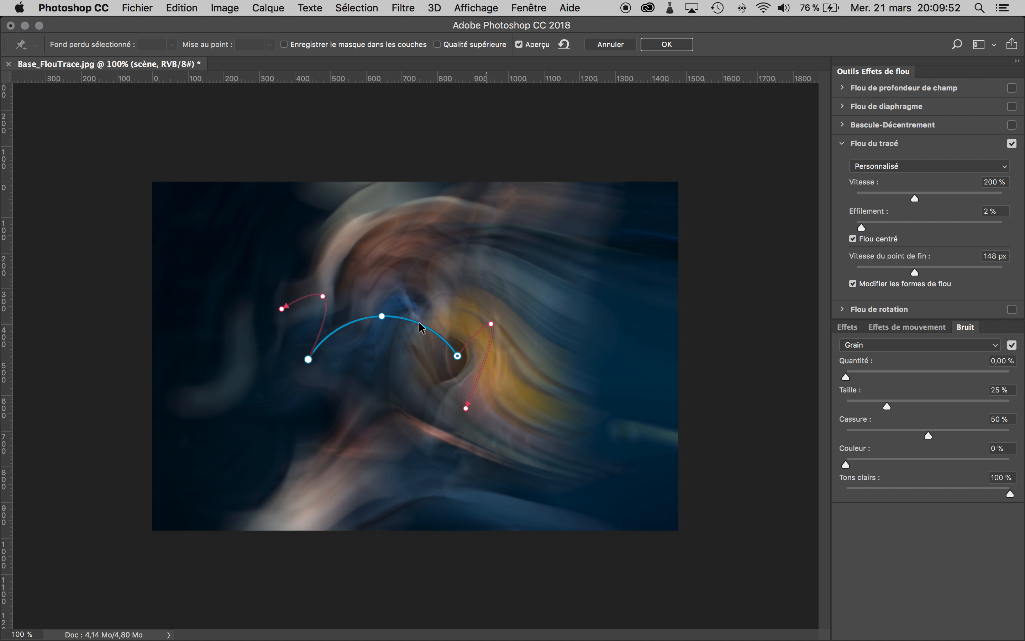
Step: Add a curve point to the blur path, reshape it into an S curve and adjust the end point's blur shape arrow
left_click_drag(422, 327, 406, 379)
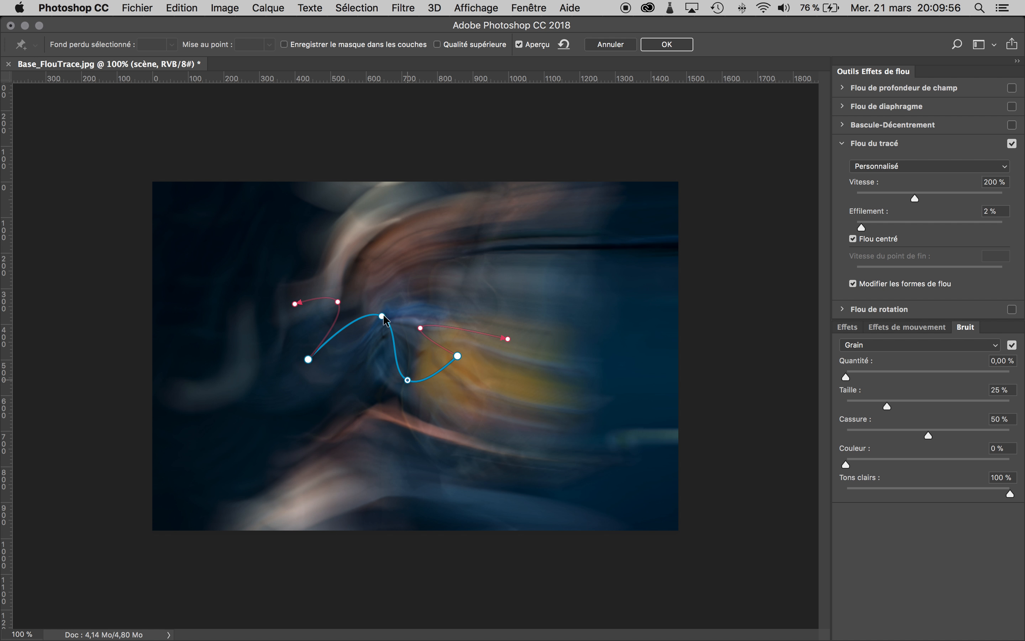
left_click_drag(383, 319, 348, 326)
left_click_drag(423, 327, 466, 308)
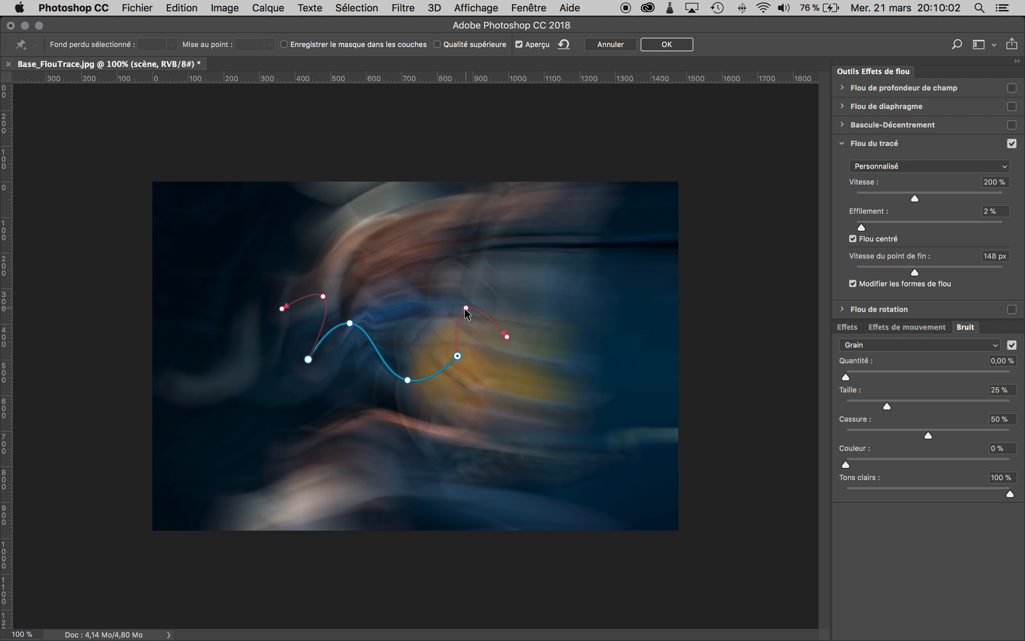
left_click_drag(410, 378, 398, 399)
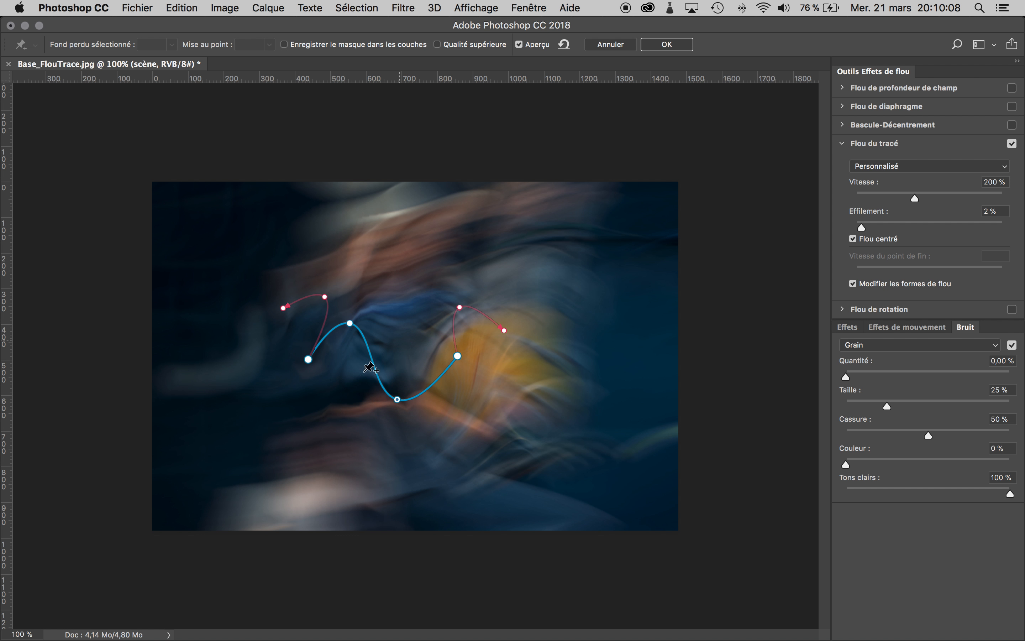
left_click(350, 324)
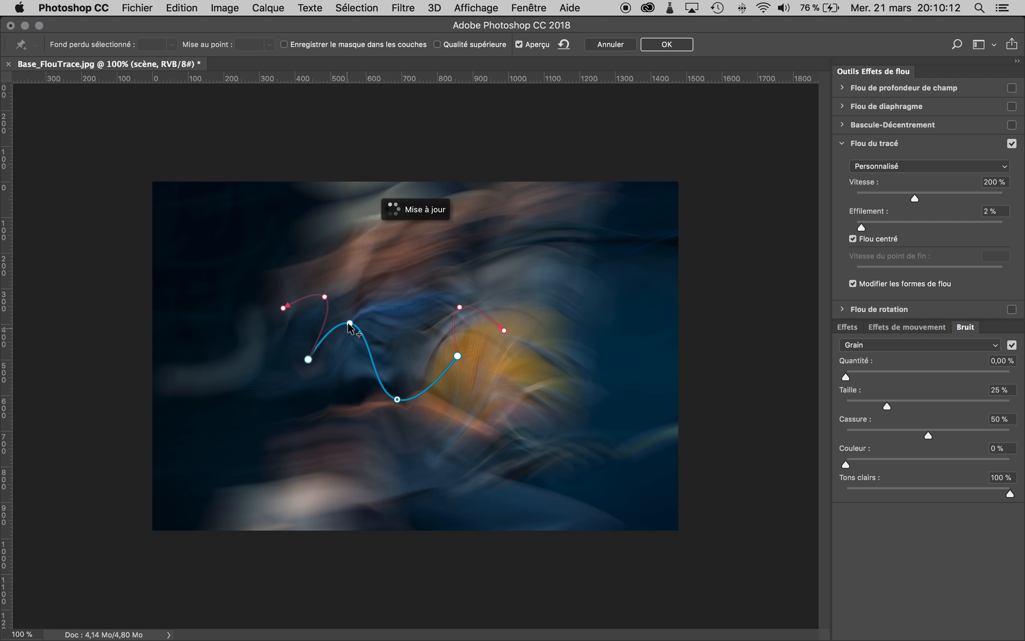
left_click_drag(350, 324, 383, 343)
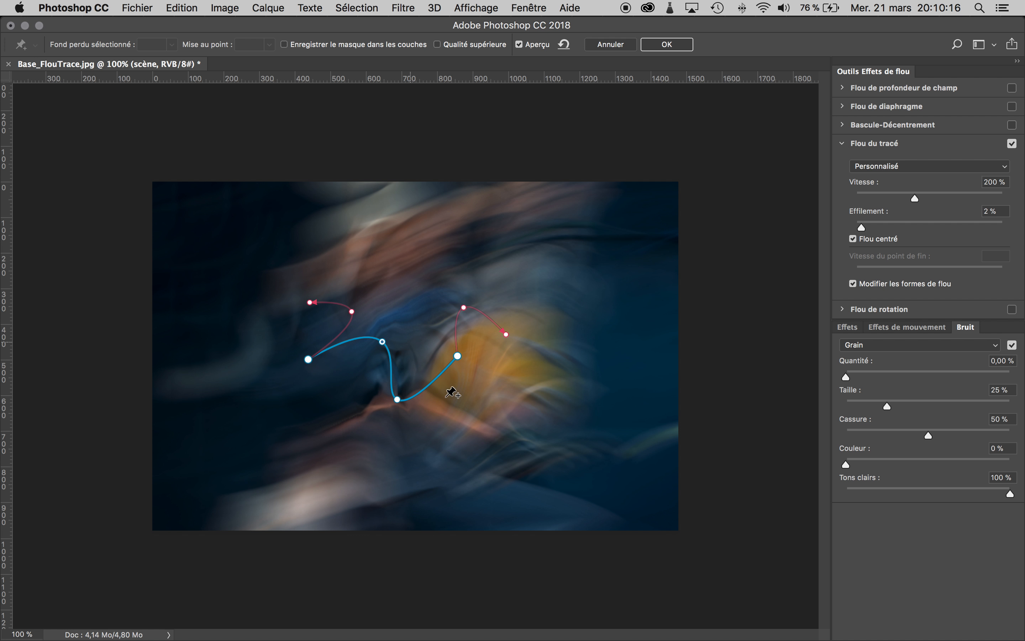
left_click(398, 400)
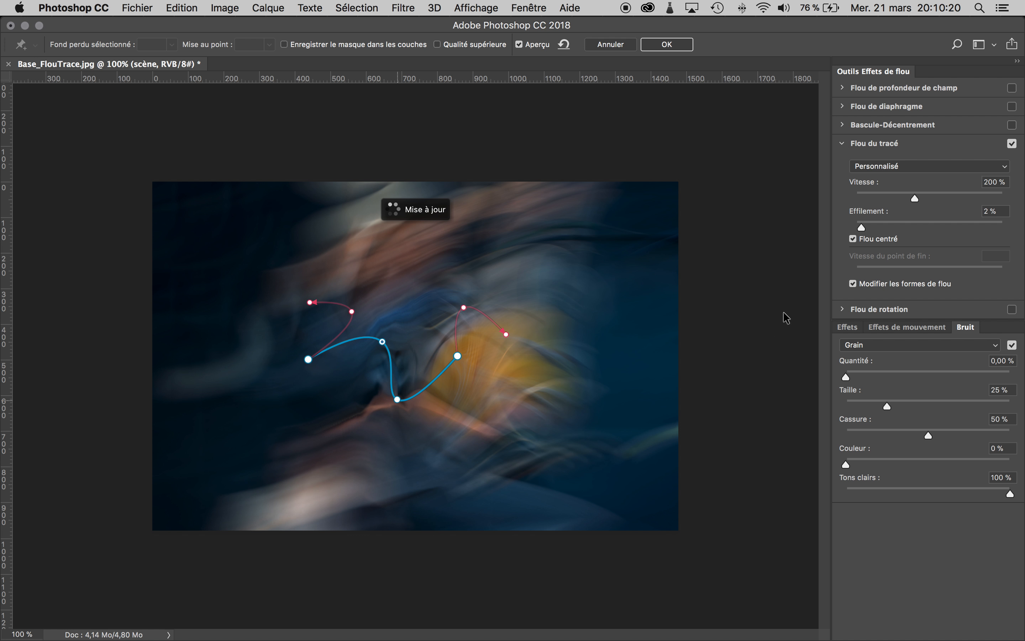
Step: Set the grain amount to 9,09 %, reduce the path blur's speed to 72 % and apply the blur
left_click_drag(849, 378, 863, 378)
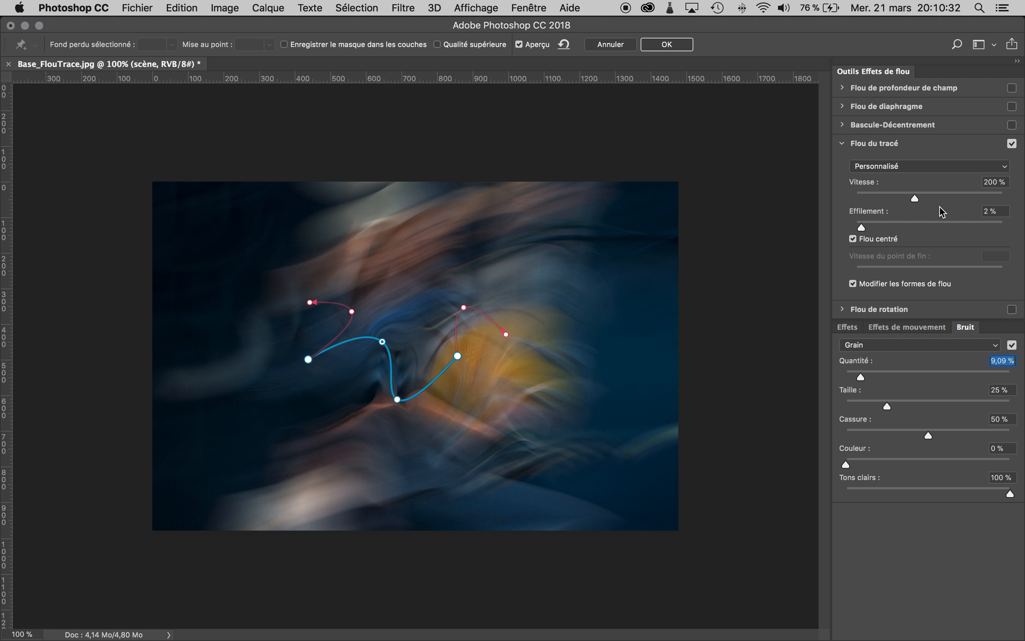
left_click_drag(918, 202, 879, 205)
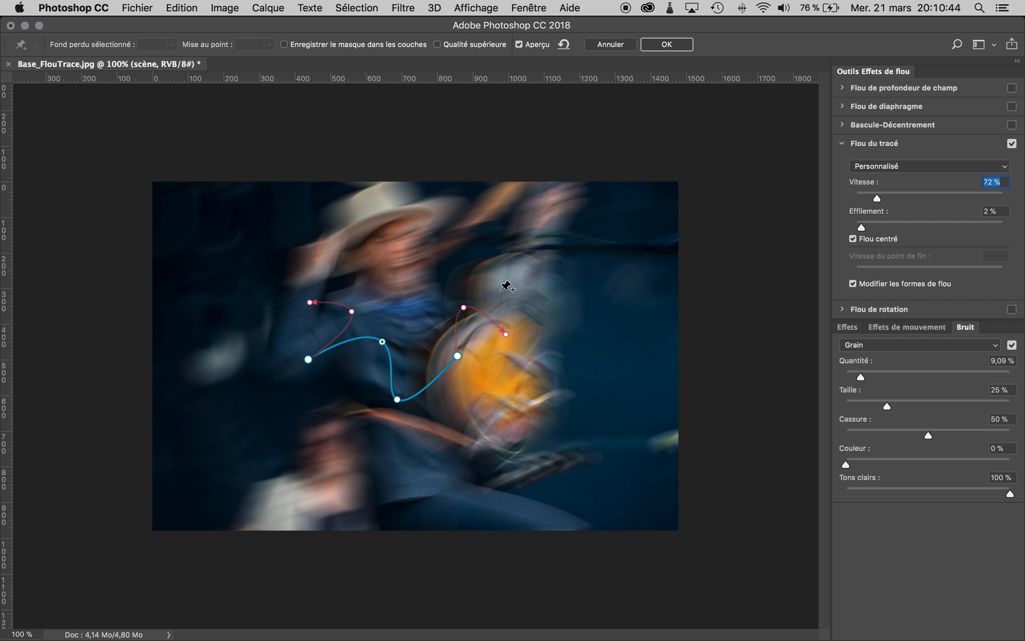
left_click(668, 45)
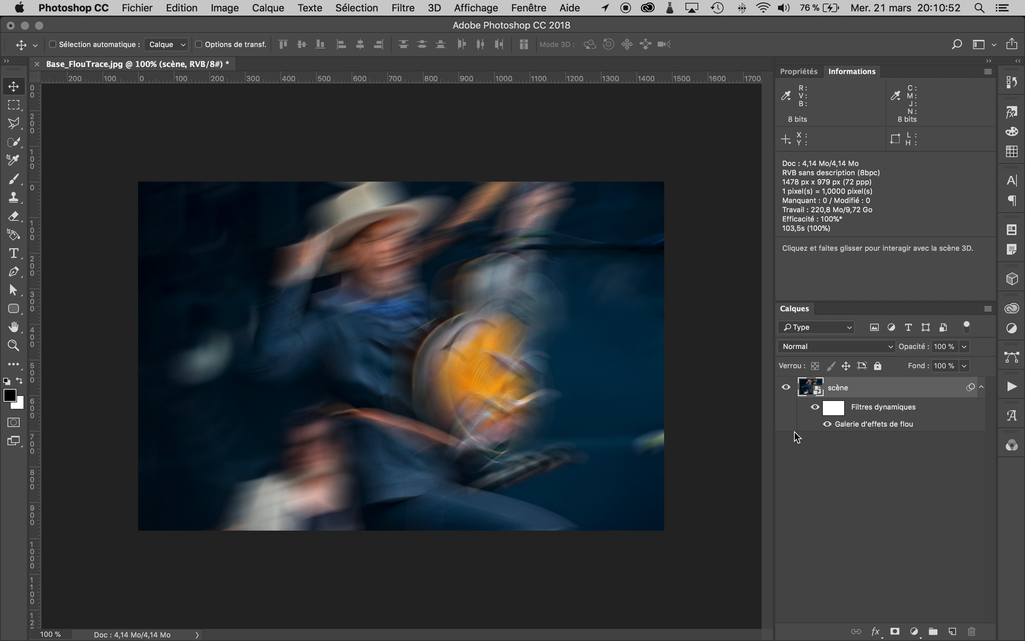
Step: Select the smart filter mask and prepare the Brush with black as foreground colour and 100 % opacity
left_click(827, 413)
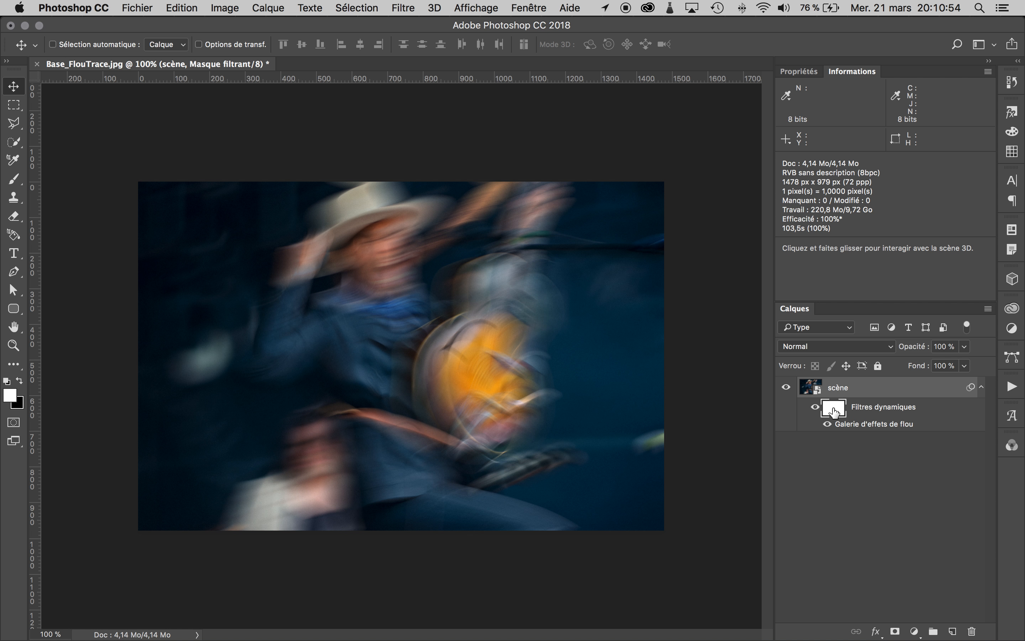
left_click(14, 180)
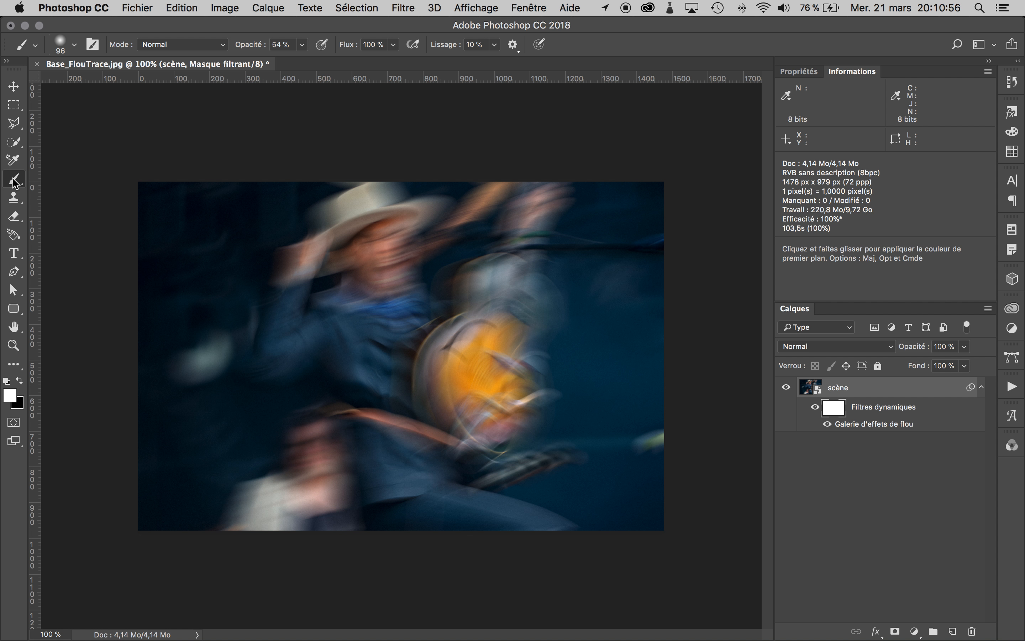
left_click(19, 382)
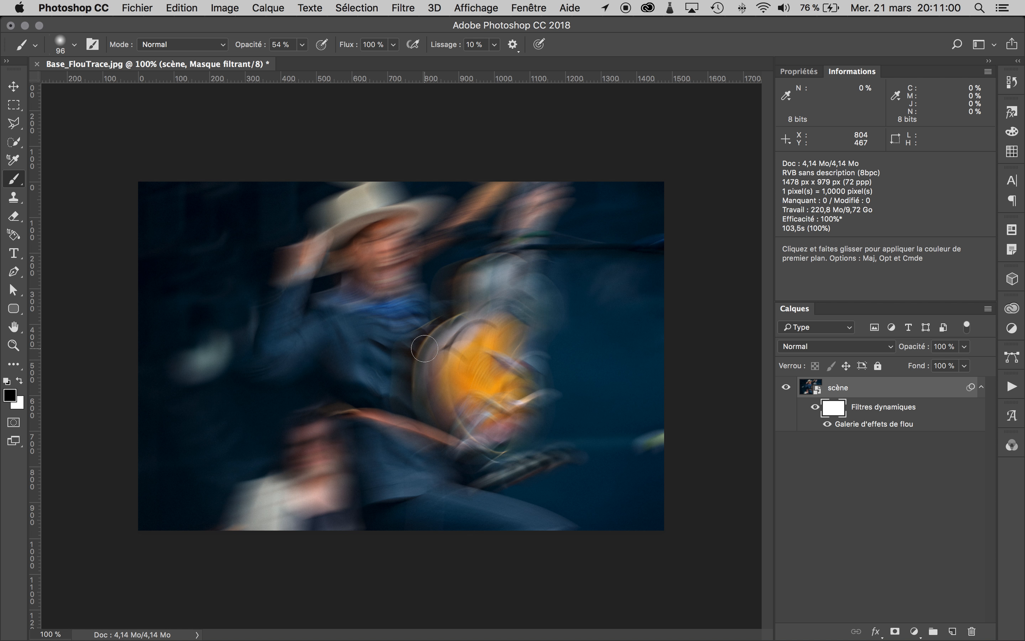
left_click(305, 50)
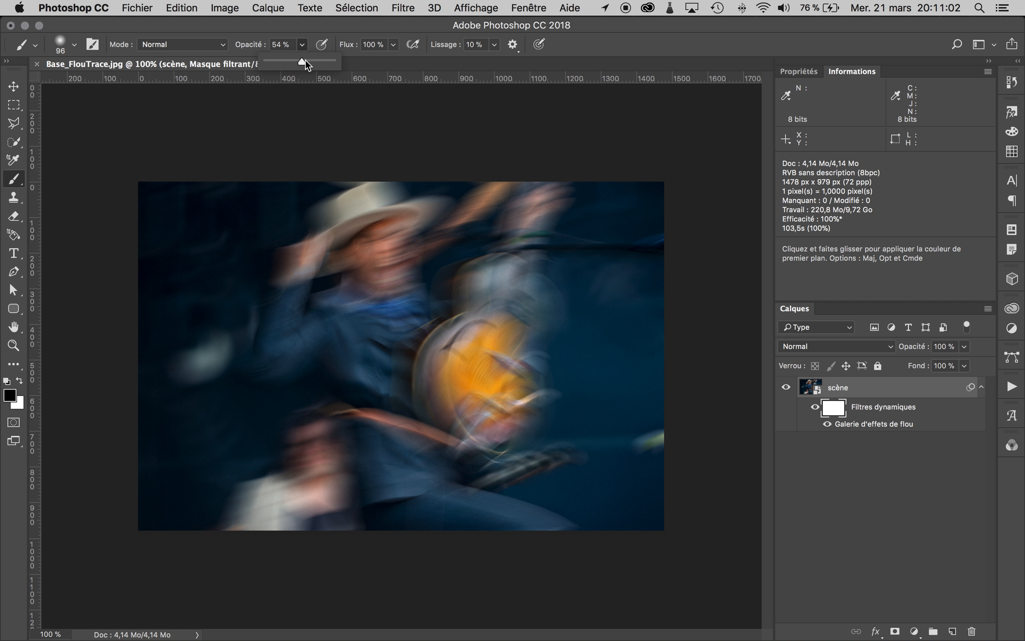
left_click_drag(307, 62, 351, 66)
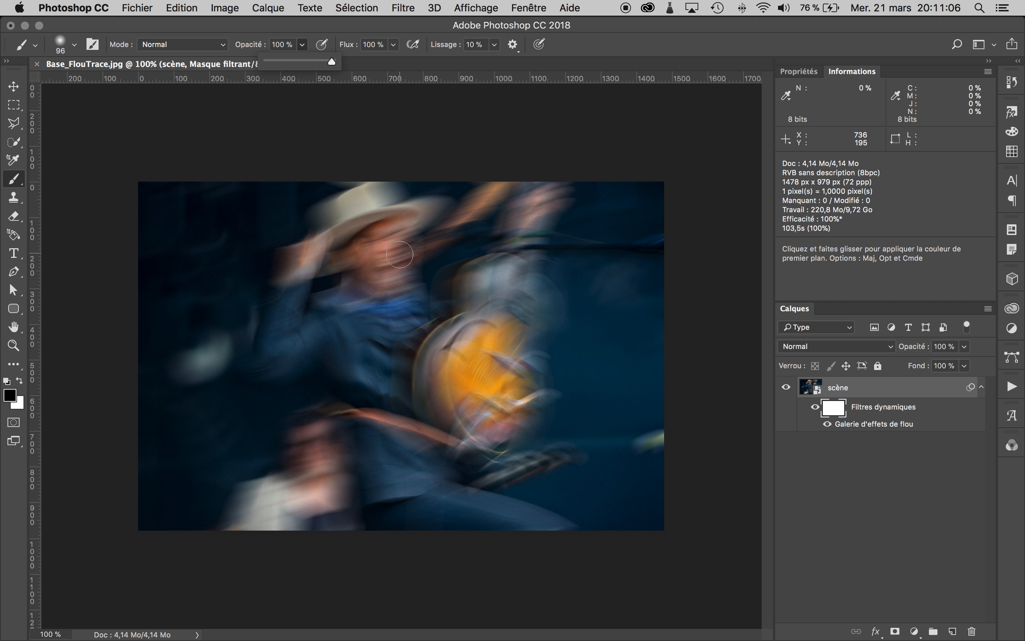
Step: Paint black on the filter mask over the singer's face, the musician behind him and the backdrop around the spotlight
mouse_move(394, 221)
left_mouse_down()
mouse_move(368, 235)
mouse_move(404, 222)
mouse_move(347, 254)
mouse_move(400, 243)
mouse_move(387, 286)
mouse_move(355, 281)
mouse_move(367, 278)
mouse_move(331, 292)
mouse_move(400, 294)
mouse_move(388, 260)
left_mouse_up()
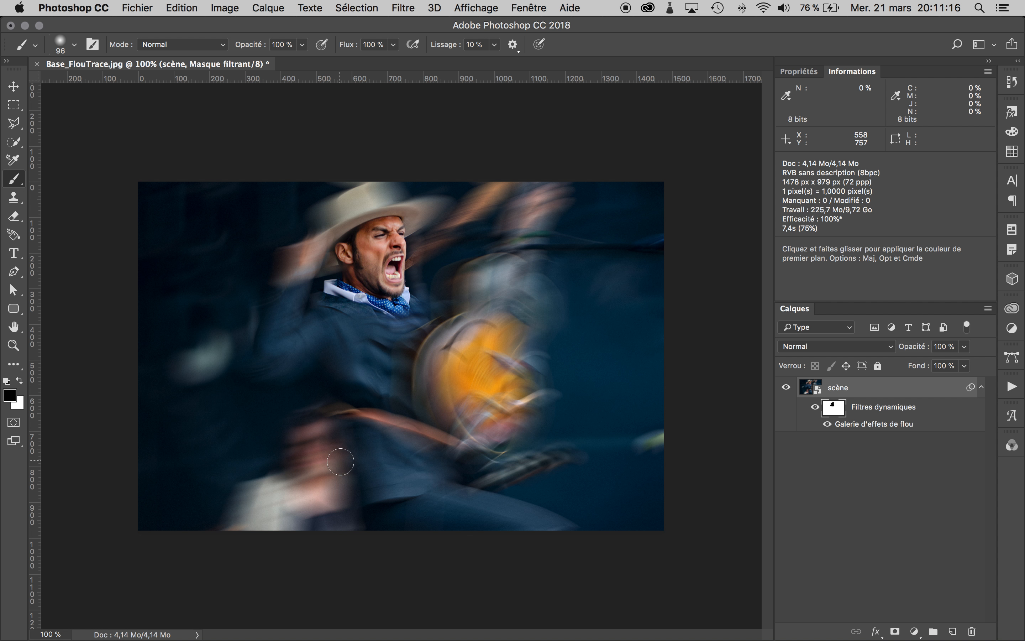
mouse_move(341, 461)
left_mouse_down()
mouse_move(302, 439)
mouse_move(284, 454)
mouse_move(312, 472)
mouse_move(306, 456)
mouse_move(221, 510)
mouse_move(229, 543)
mouse_move(271, 534)
mouse_move(240, 485)
left_mouse_up()
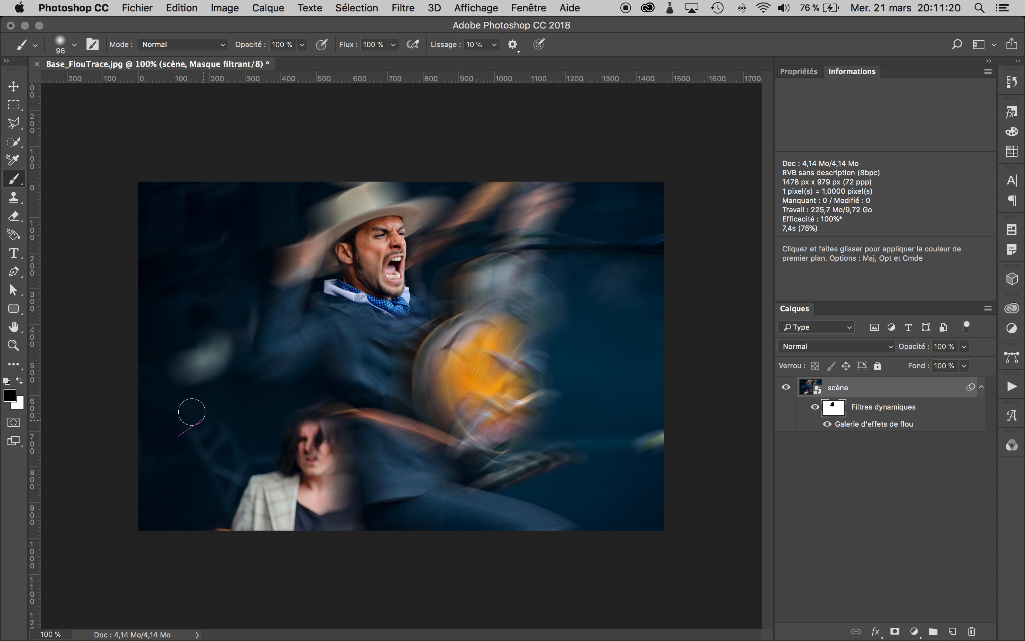
mouse_move(192, 411)
left_mouse_down()
mouse_move(141, 405)
mouse_move(174, 347)
mouse_move(146, 319)
mouse_move(178, 289)
mouse_move(210, 225)
left_mouse_up()
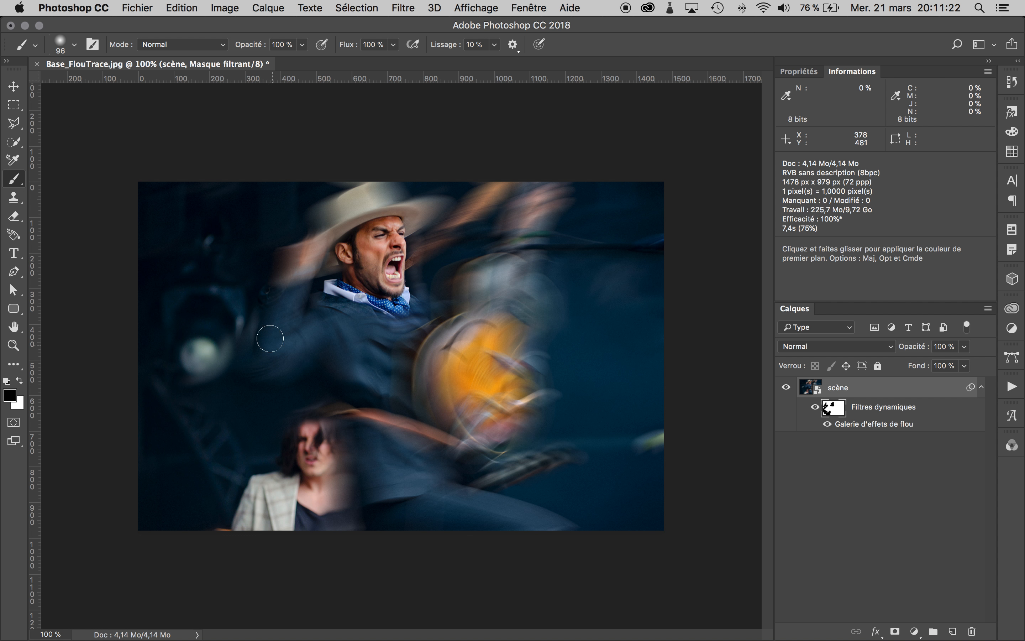
Step: Enlarge the brush to 236 px and mask the blur off the backdrop on both sides of the singer and the lower-right area
left_click_drag(257, 320, 306, 322)
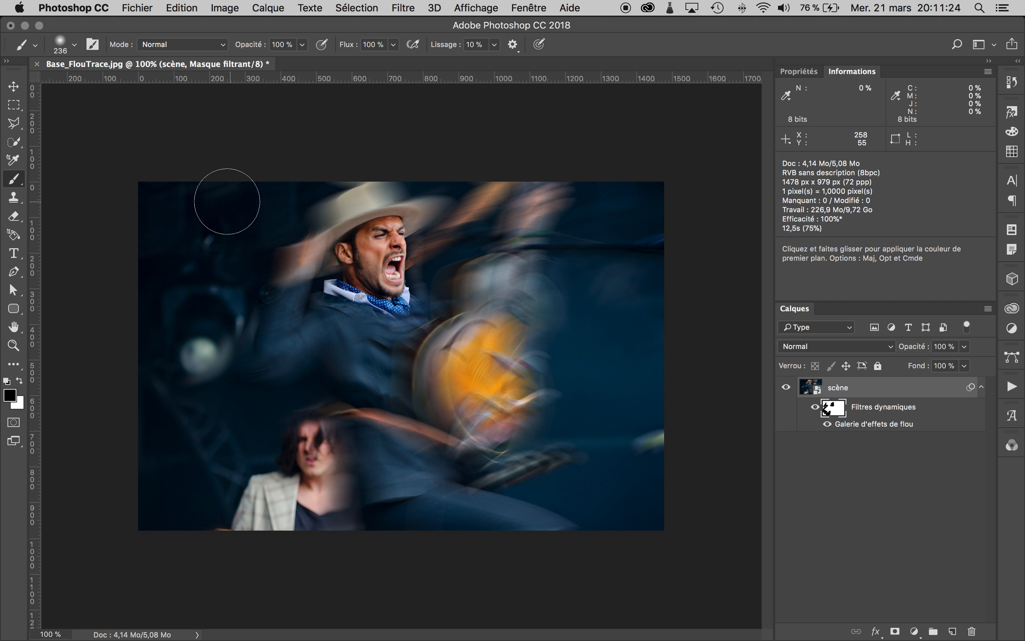
mouse_move(227, 201)
left_mouse_down()
mouse_move(276, 185)
mouse_move(191, 250)
mouse_move(198, 261)
mouse_move(225, 245)
mouse_move(164, 467)
mouse_move(191, 471)
mouse_move(222, 500)
left_mouse_up()
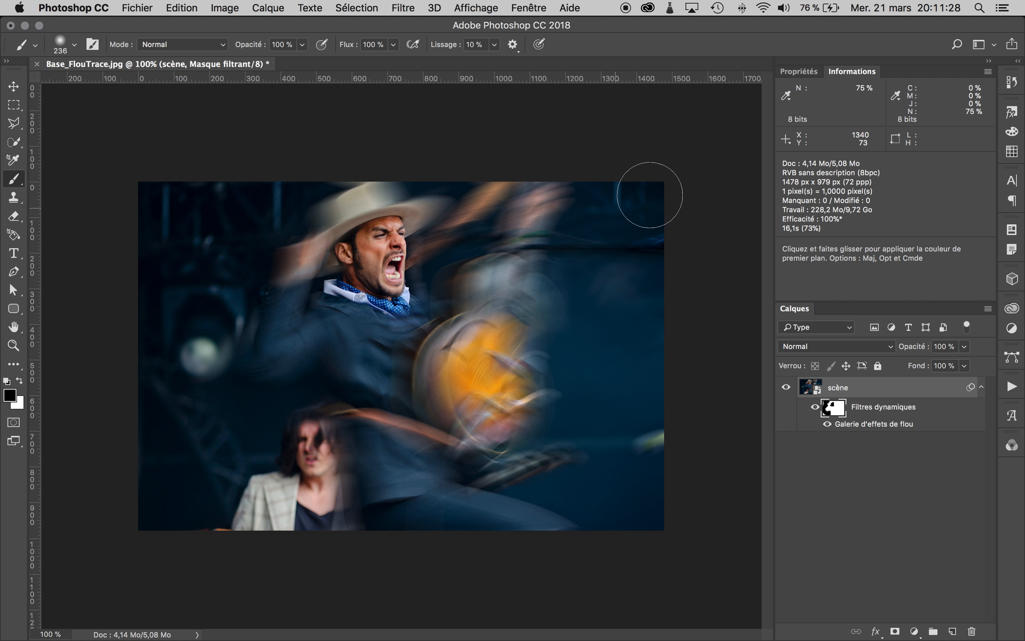
mouse_move(612, 302)
left_mouse_down()
mouse_move(609, 369)
mouse_move(590, 395)
mouse_move(648, 386)
mouse_move(581, 407)
mouse_move(674, 481)
mouse_move(602, 496)
left_mouse_up()
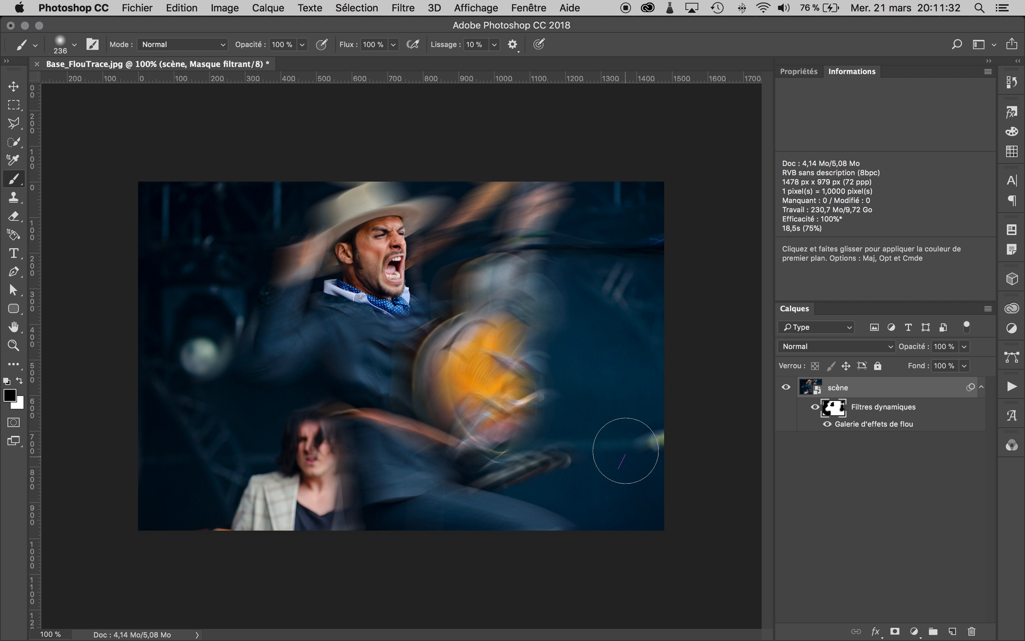
mouse_move(626, 450)
left_mouse_down()
mouse_move(591, 465)
mouse_move(533, 531)
mouse_move(458, 537)
mouse_move(677, 509)
left_mouse_up()
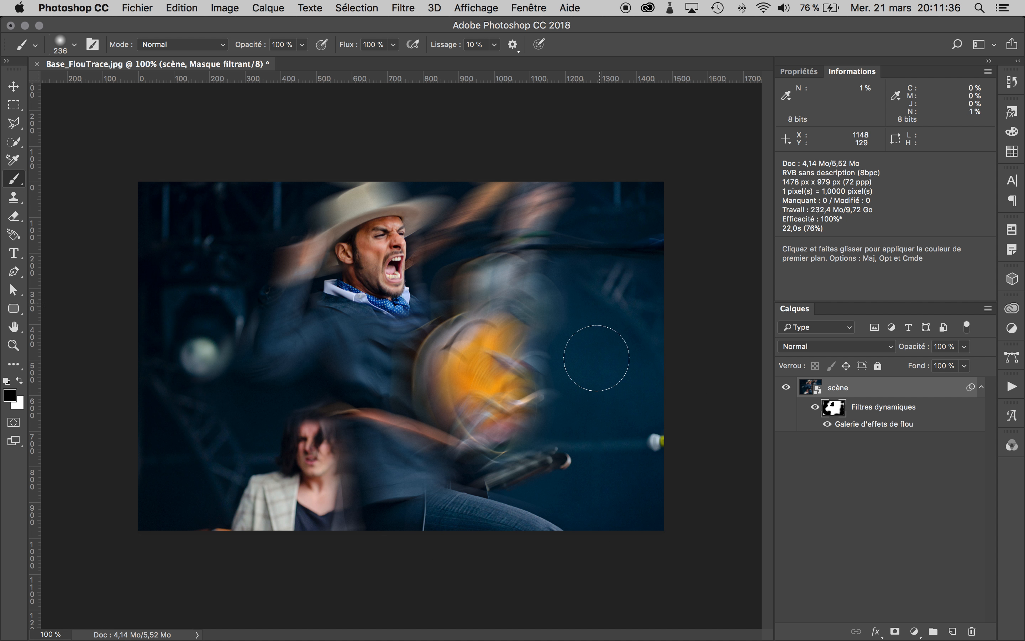